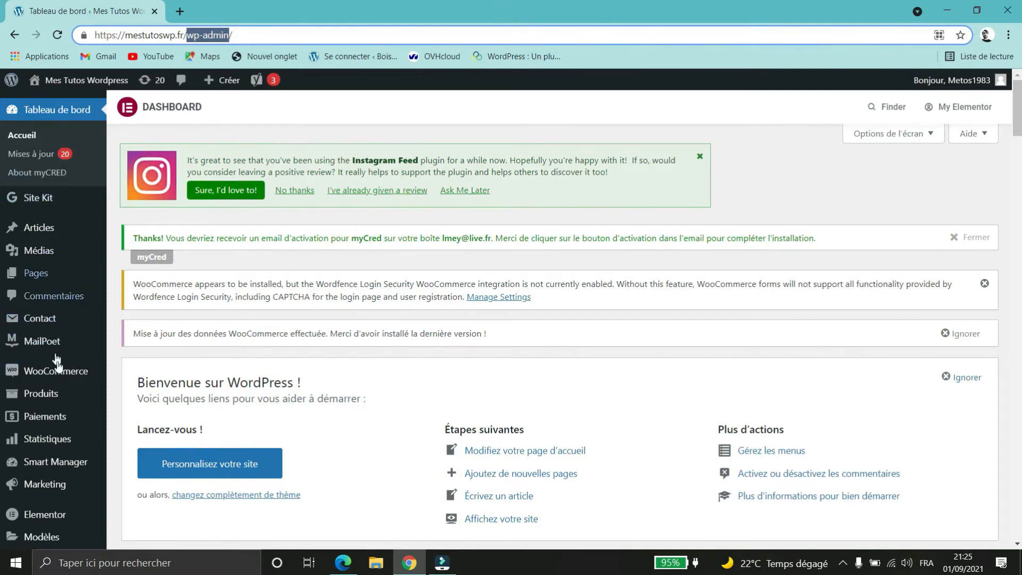
Search the directory of new extensions for "WPS hide login".
scroll(45, 267, "down", 4)
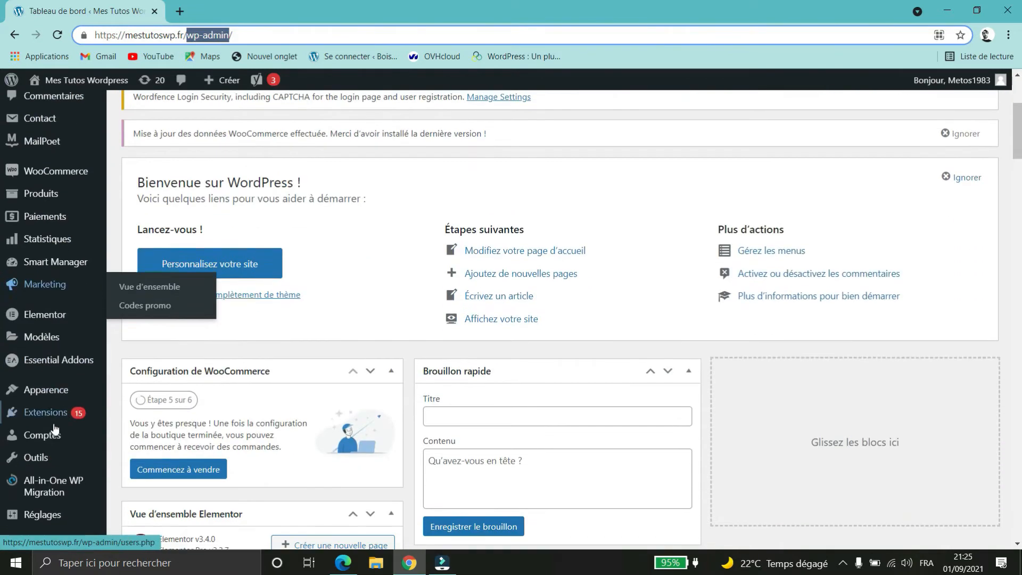
mouse_move(45, 412)
left_click(134, 434)
left_click(860, 327)
type("WPS ")
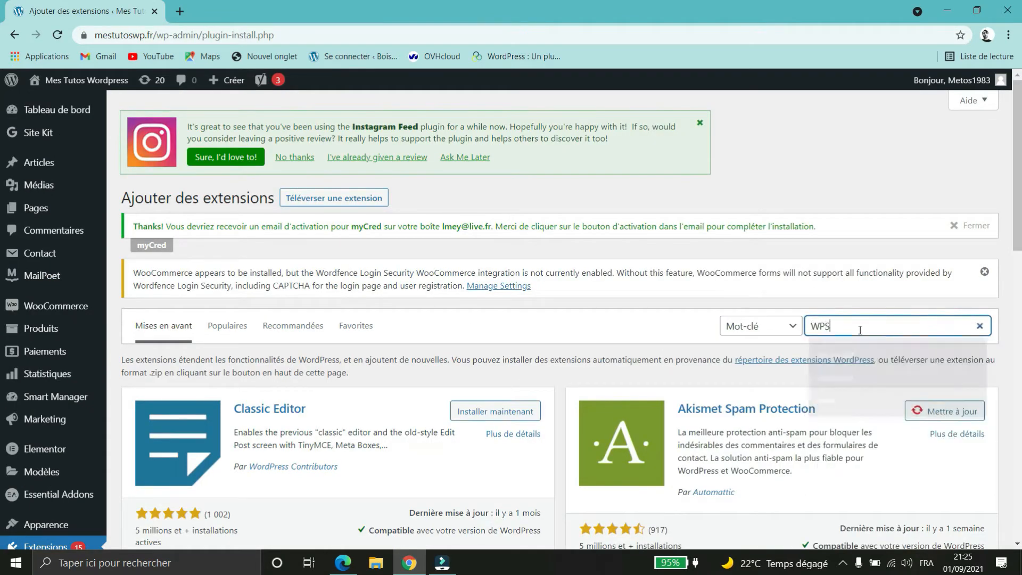
type("hide ")
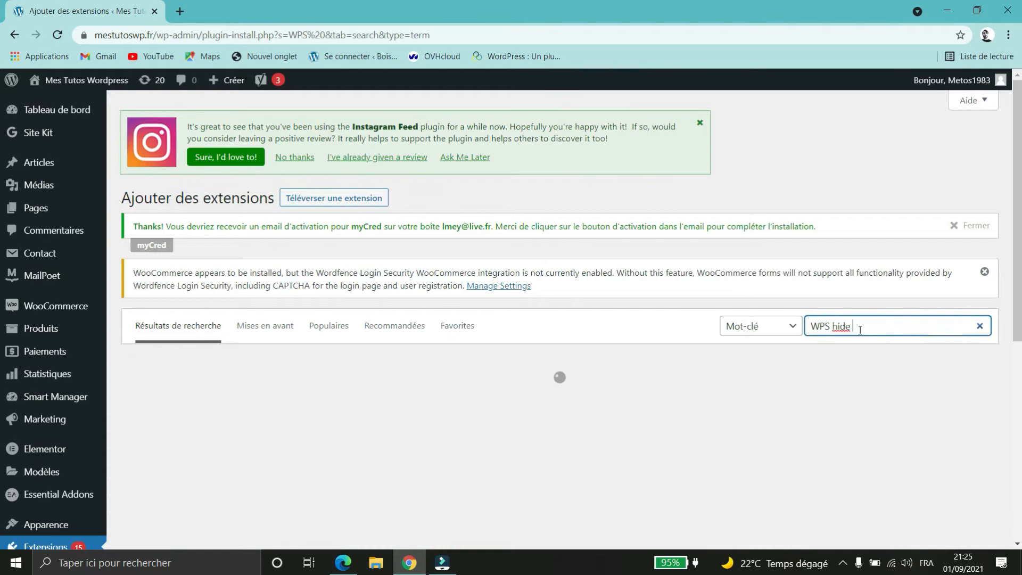
type("login")
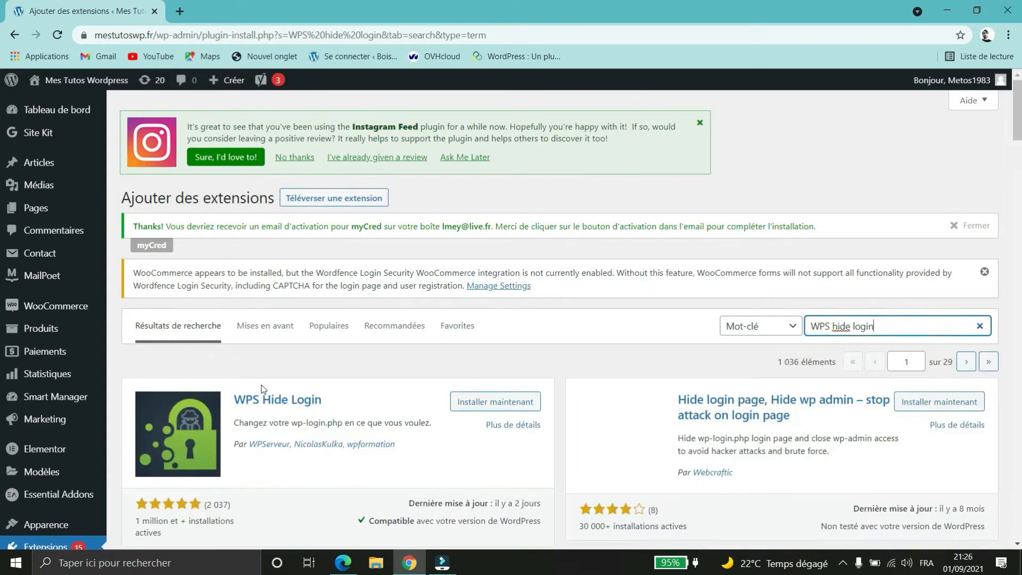
Install and activate the WPS Hide Login extension.
scroll(319, 402, "down", 2)
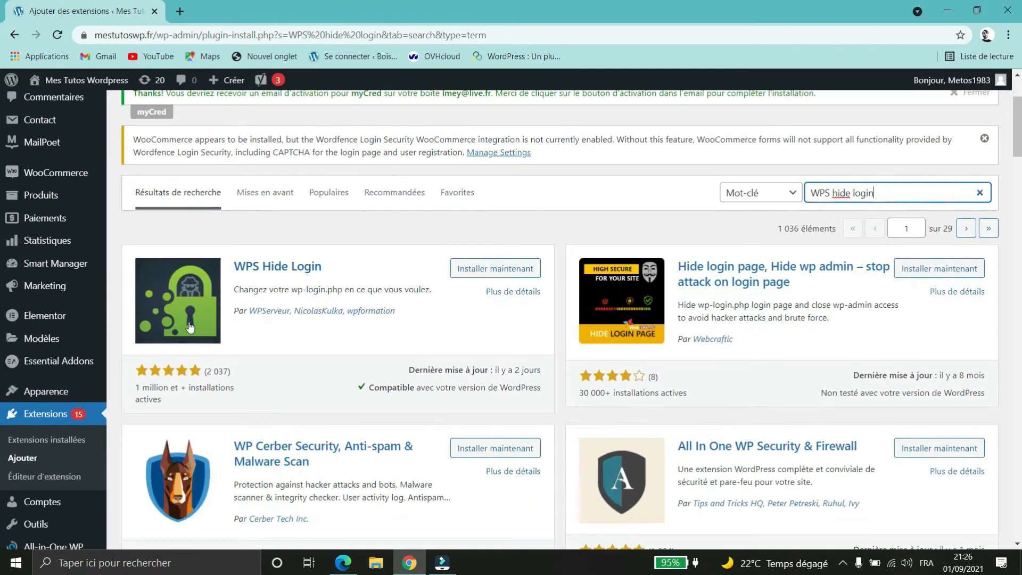
left_click(503, 269)
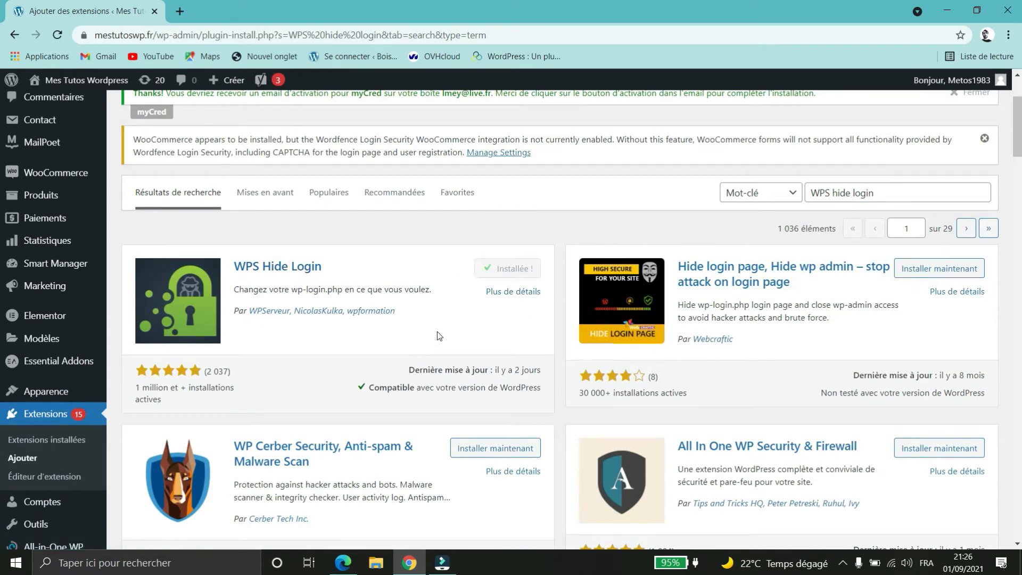
left_click(523, 269)
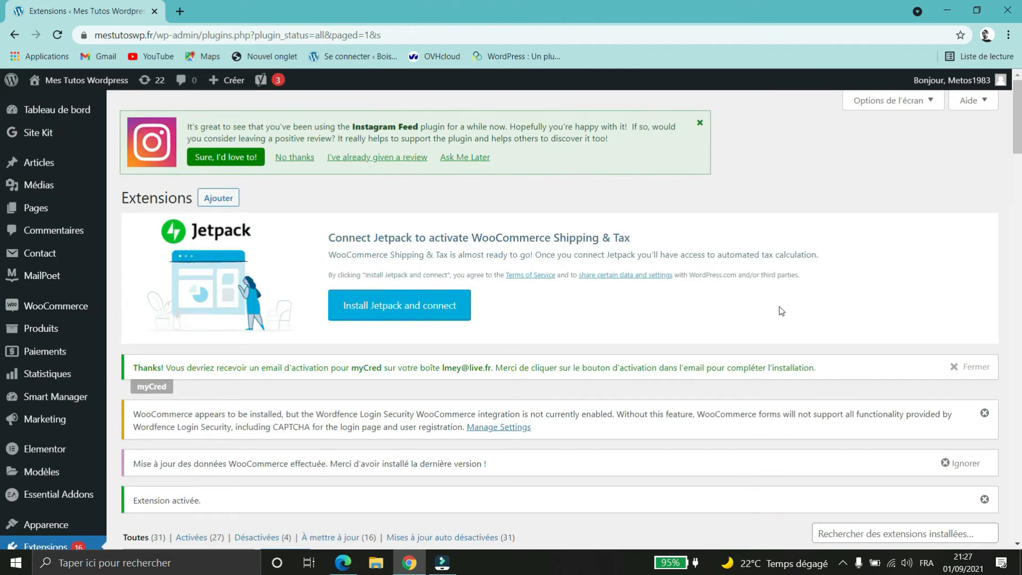
Open the WPS Hide Login settings and review that section of the general settings page.
scroll(58, 349, "down", 4)
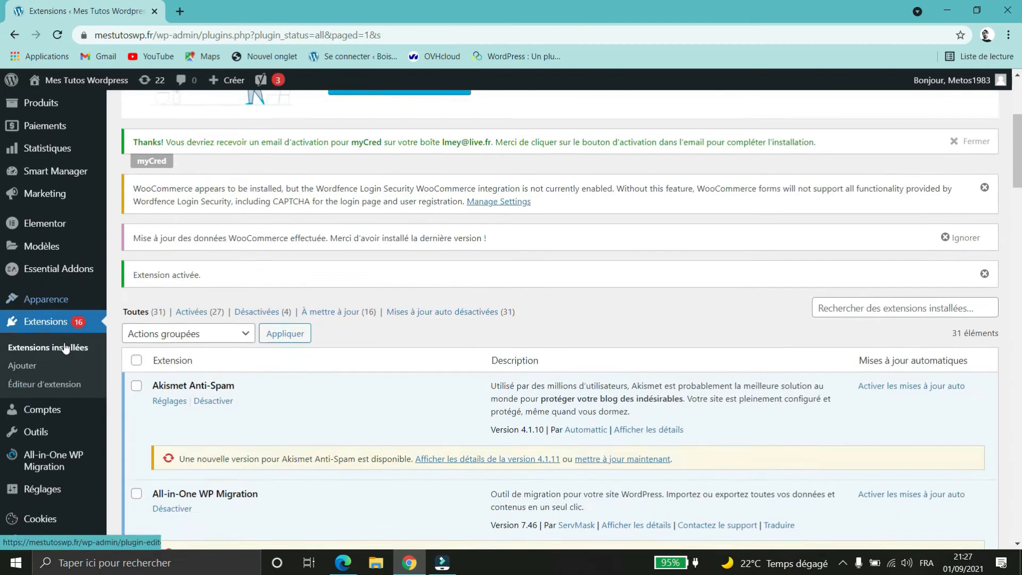
scroll(65, 348, "down", 2)
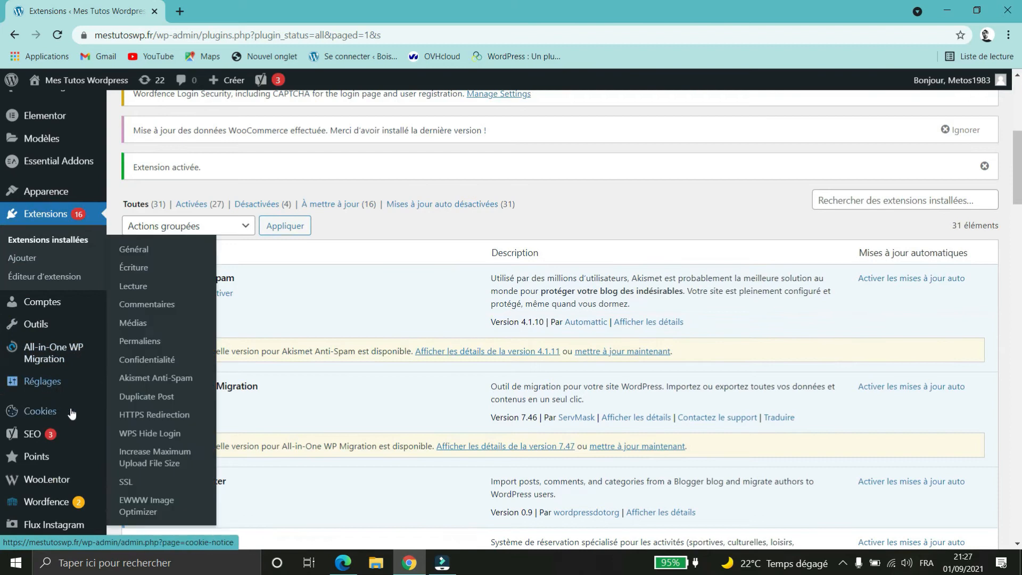
left_click(165, 434)
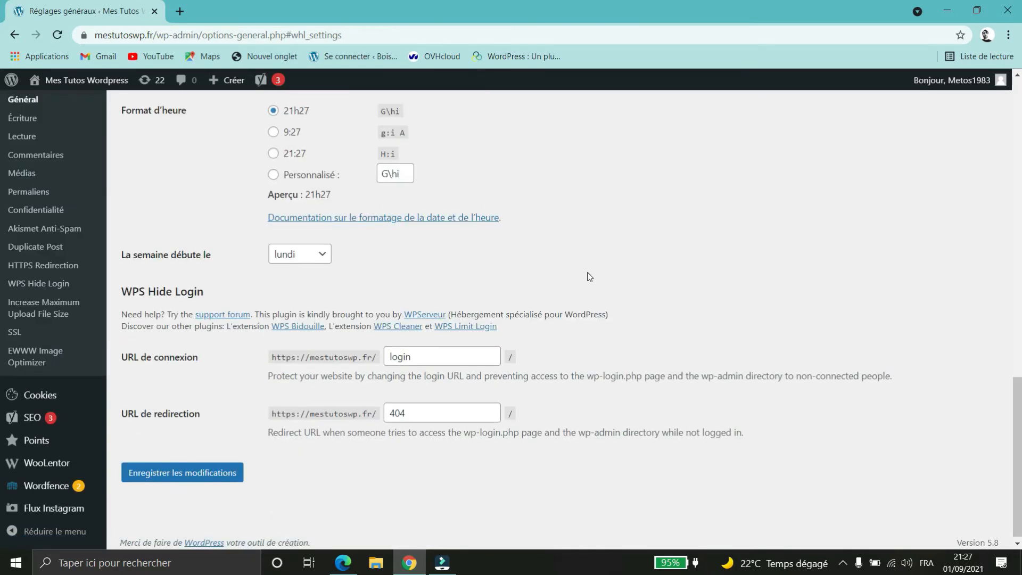
scroll(589, 277, "up", 2)
scroll(589, 277, "down", 2)
scroll(526, 293, "up", 2)
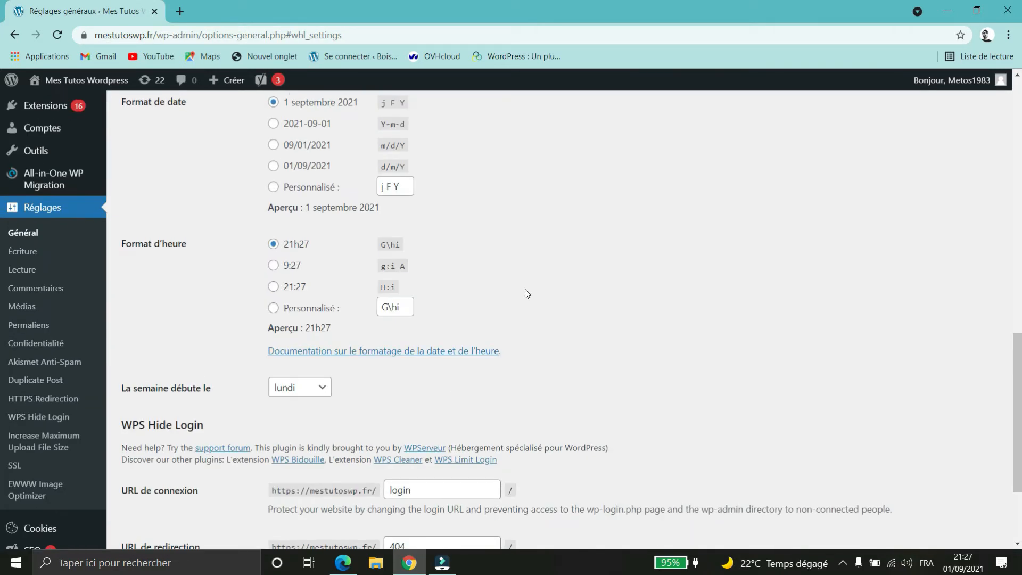
scroll(554, 245, "down", 2)
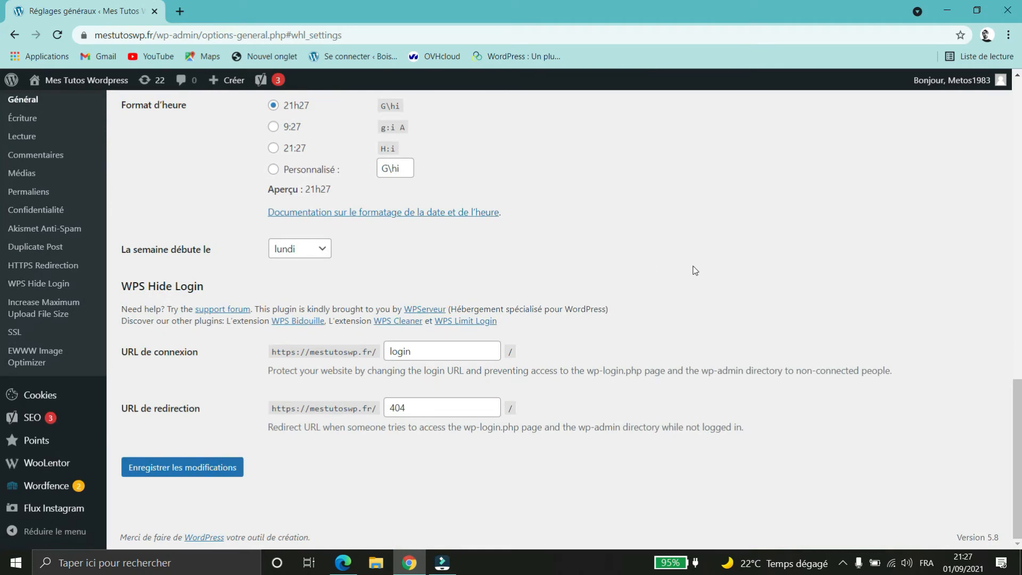
left_click_drag(121, 290, 204, 291)
scroll(18, 224, "up", 2)
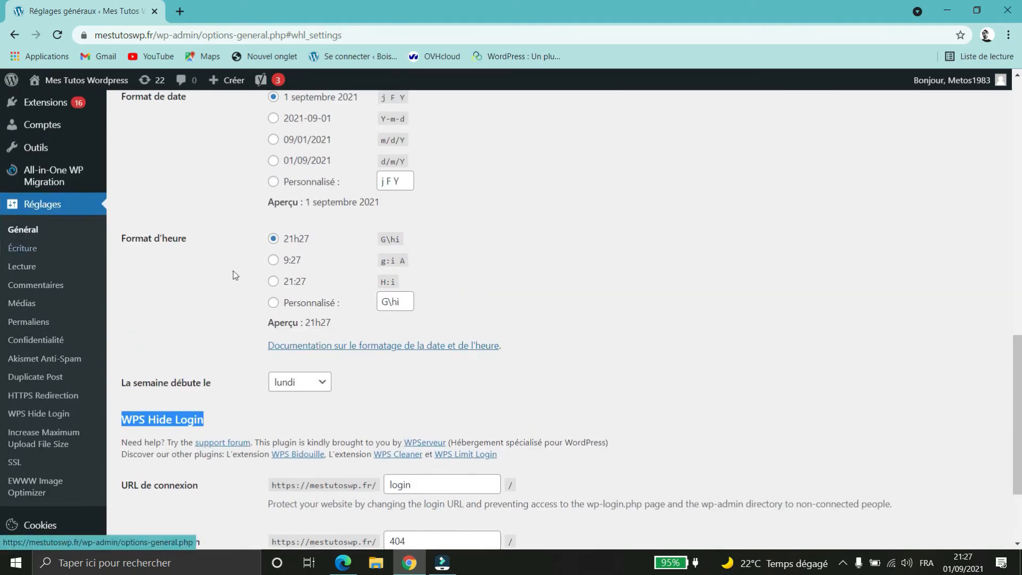
scroll(423, 282, "down", 2)
Set the WPS Hide Login connection URL (URL de connexion) to "connexion".
left_click_drag(126, 356, 205, 356)
left_click(437, 352)
left_click_drag(429, 352, 385, 352)
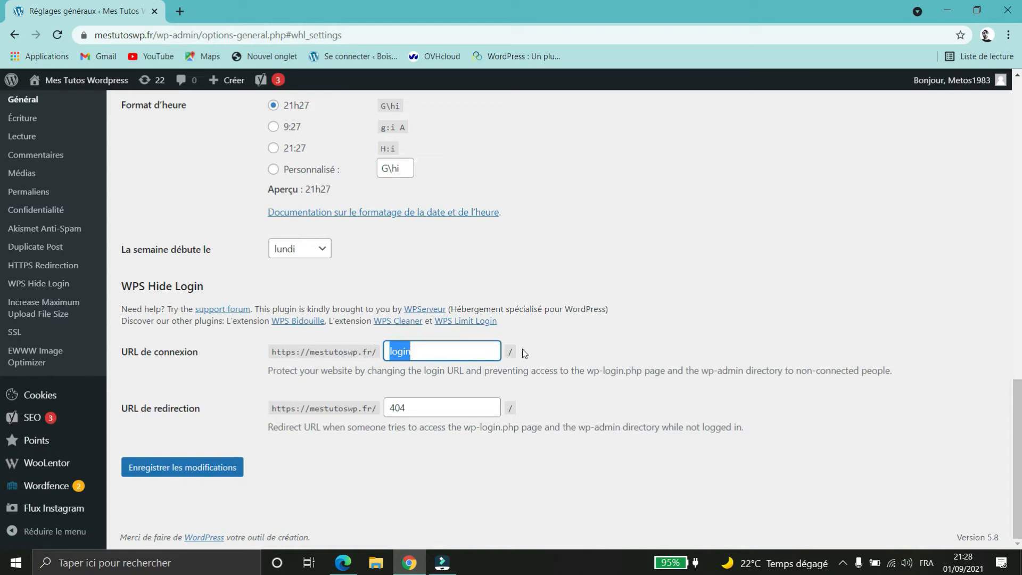
type("connexion")
Enter 404 as the redirection URL (URL de redirection) and save the settings.
left_click_drag(205, 412, 133, 408)
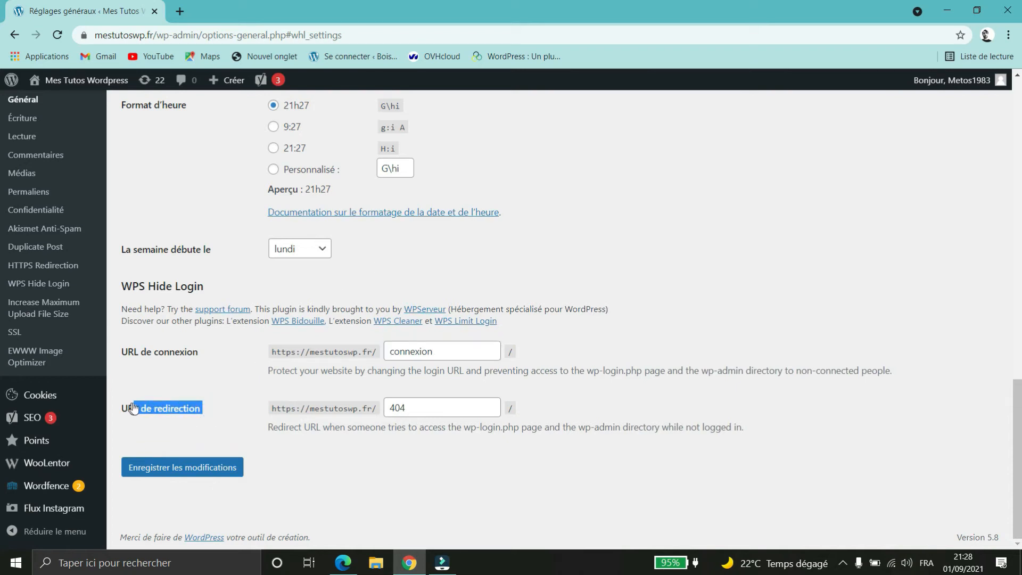
left_click(213, 400)
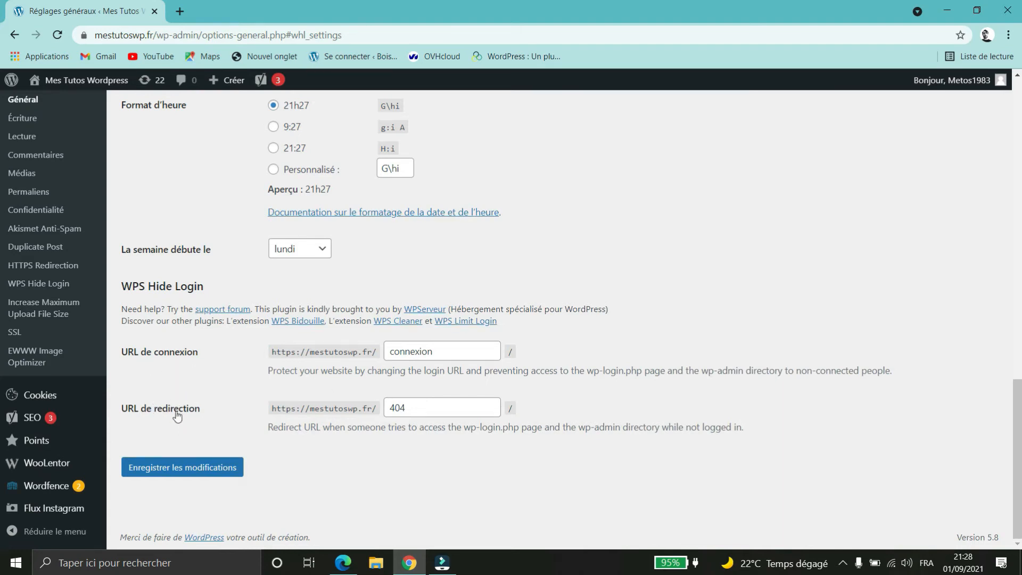
left_click_drag(271, 408, 385, 409)
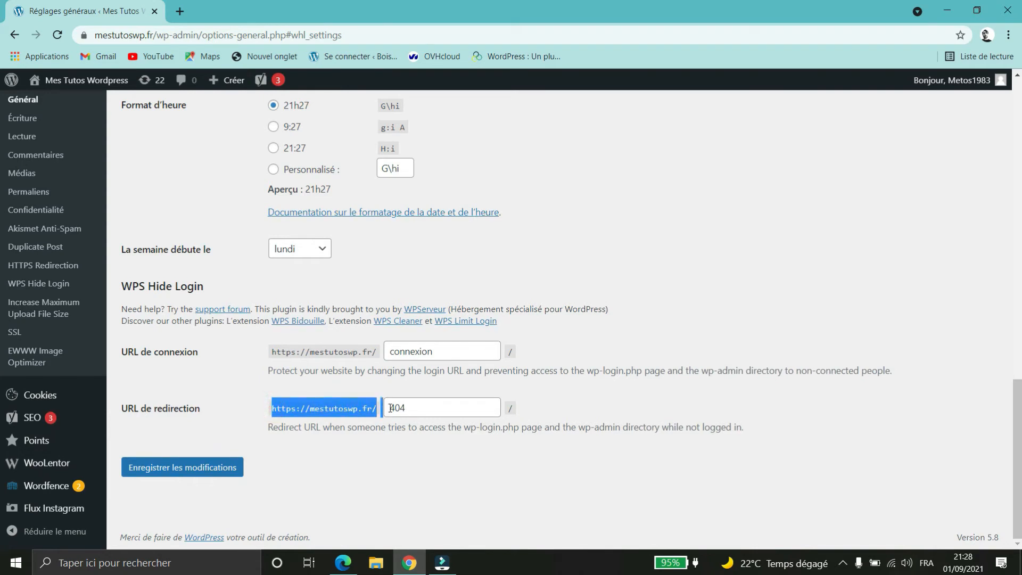
left_click(395, 408)
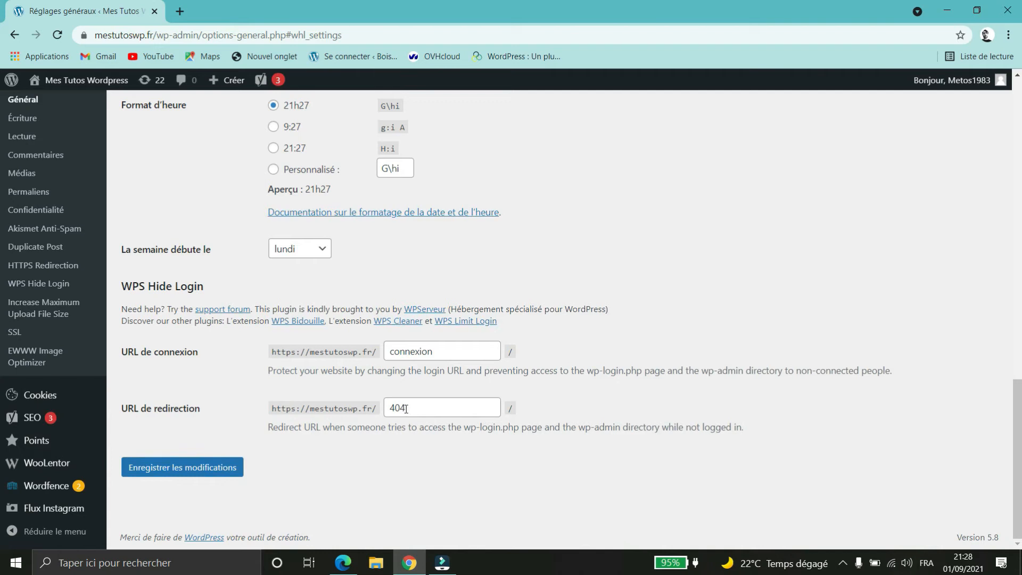
left_click_drag(390, 407, 508, 409)
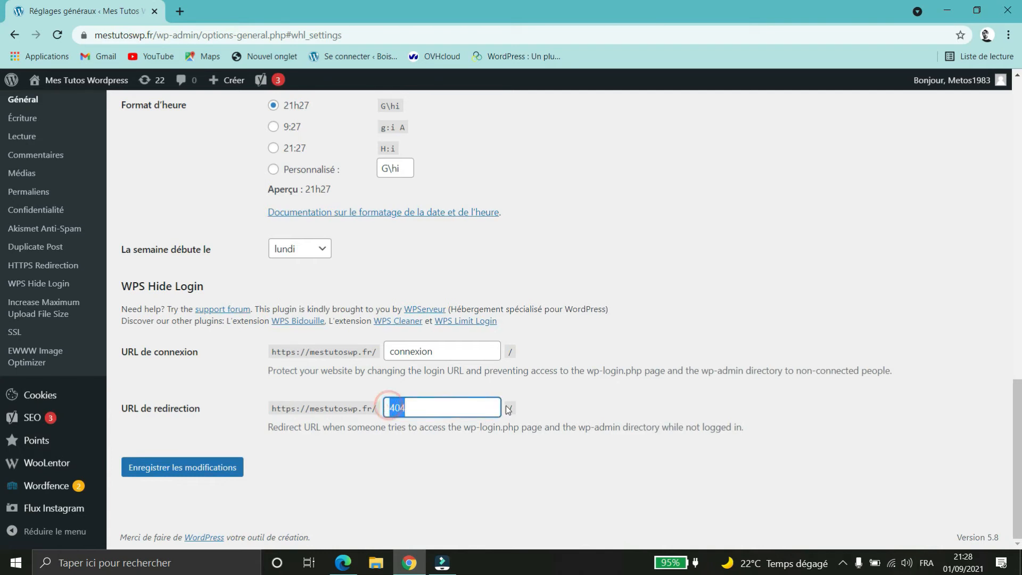
key("BackSpace")
type("404")
left_click(182, 468)
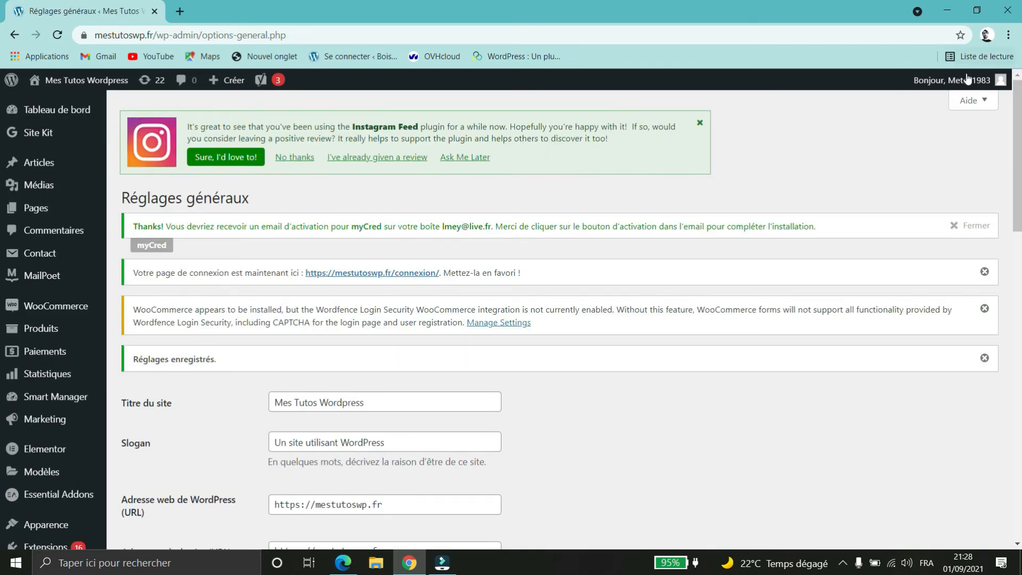
Log out of the site and load the login page at mestutoswp.fr/connexion/ without the extra URL parameters.
mouse_move(962, 79)
left_click(928, 147)
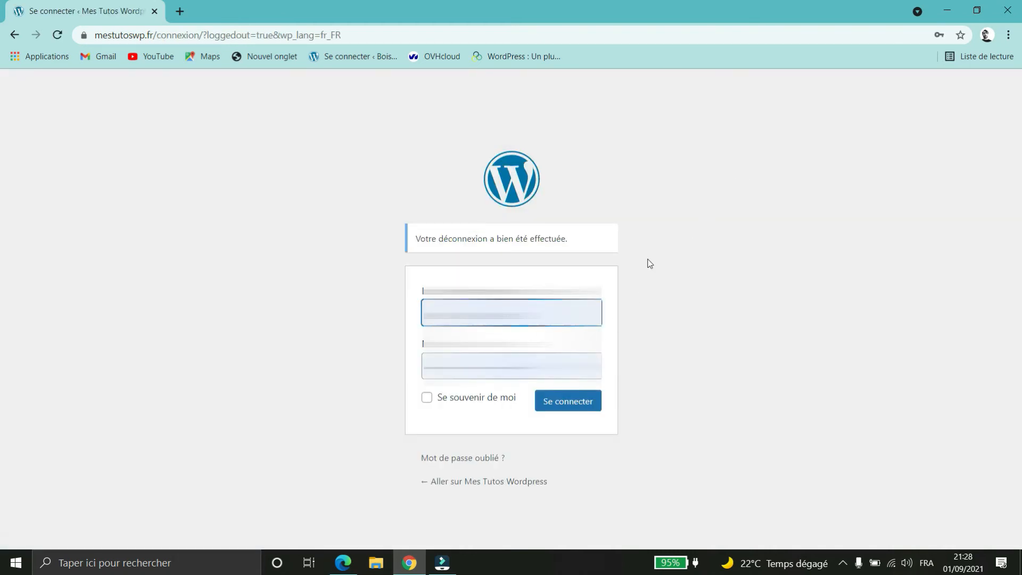
left_click(768, 171)
left_click_drag(156, 34, 592, 68)
left_click(201, 35)
key("BackSpace")
key("BackSpace")
key("Return")
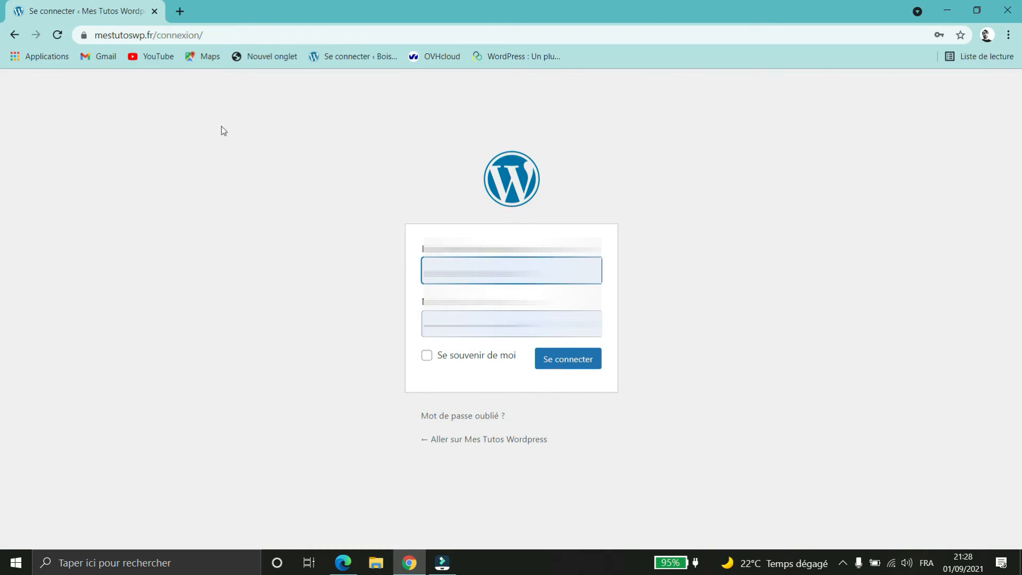
Test the old login address by loading mestutoswp.fr/wp-admin/ while logged out, and examine the page it leads to.
double_click(192, 35)
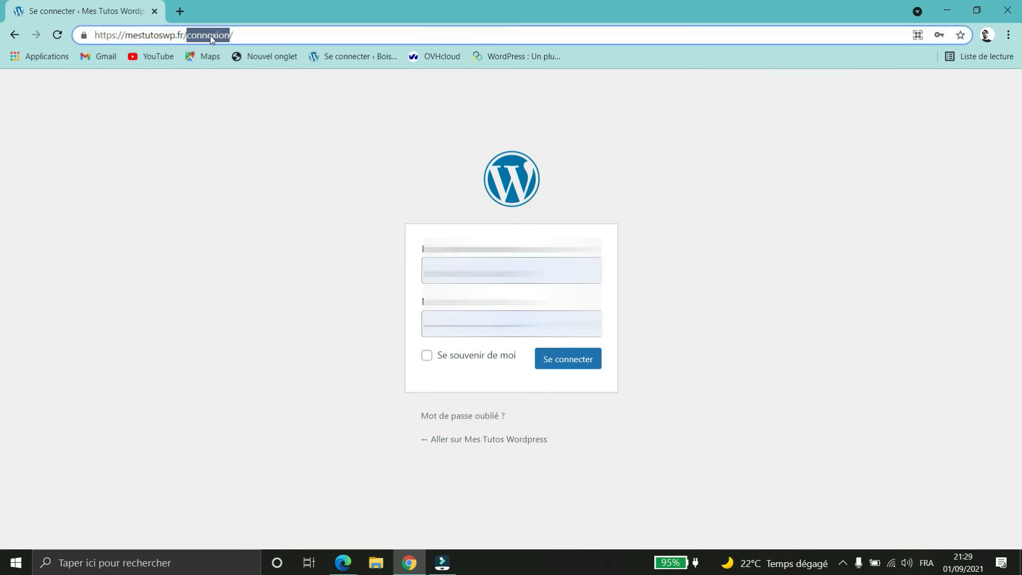
type("wp-admin")
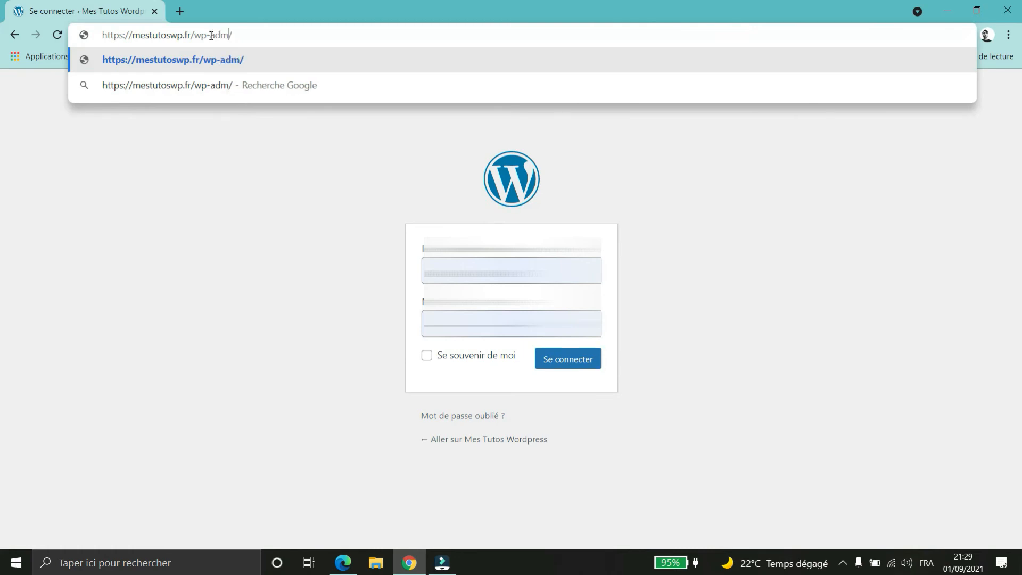
key("Return")
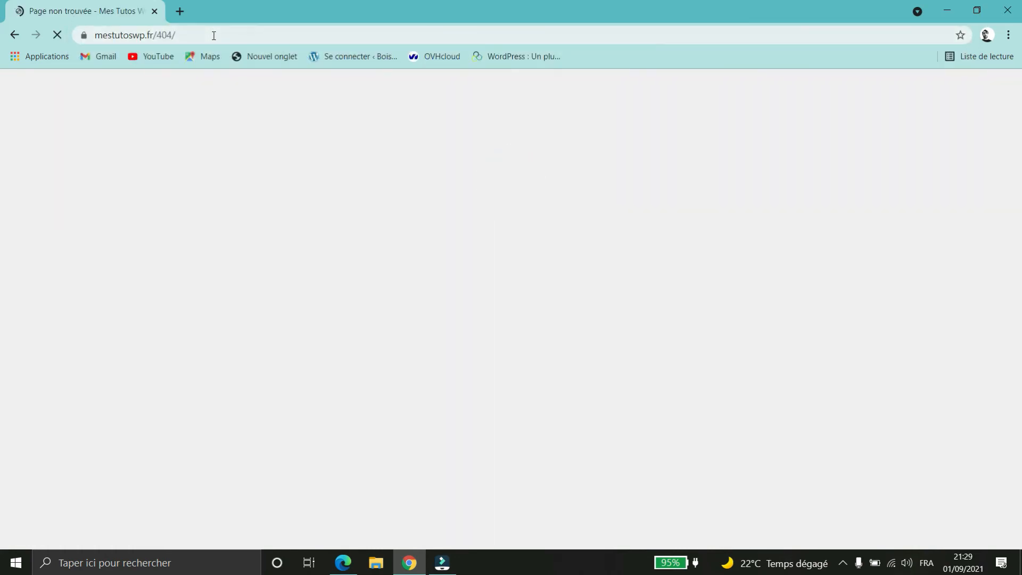
scroll(471, 188, "down", 2)
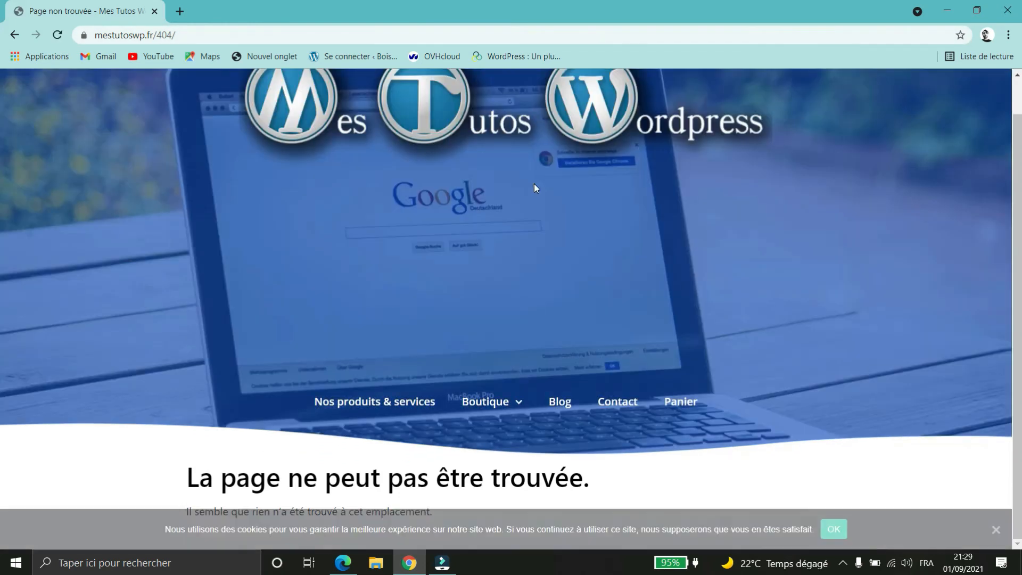
scroll(547, 261, "up", 1)
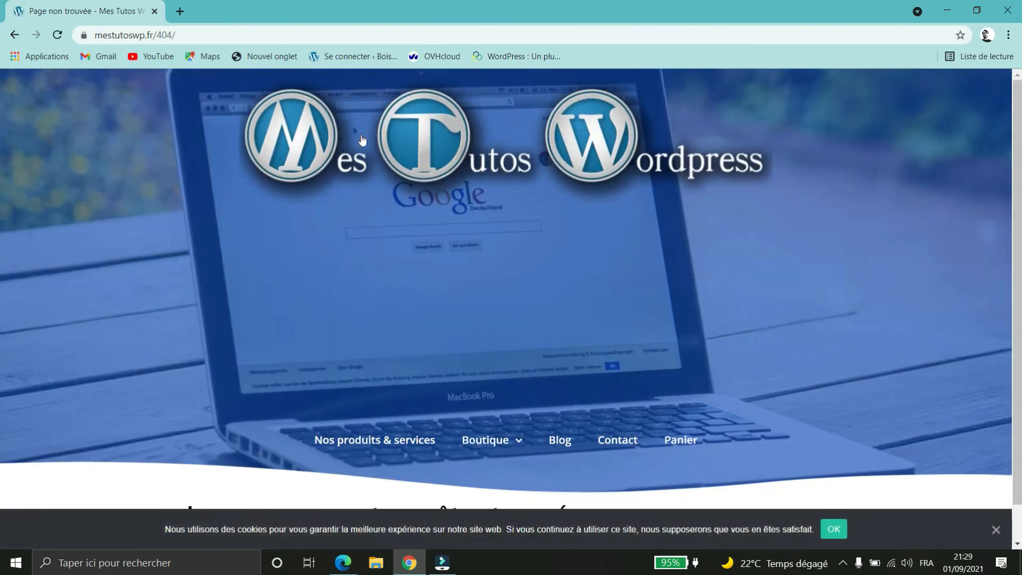
Return to the connexion login page and log in with the prefilled credentials.
left_click(16, 35)
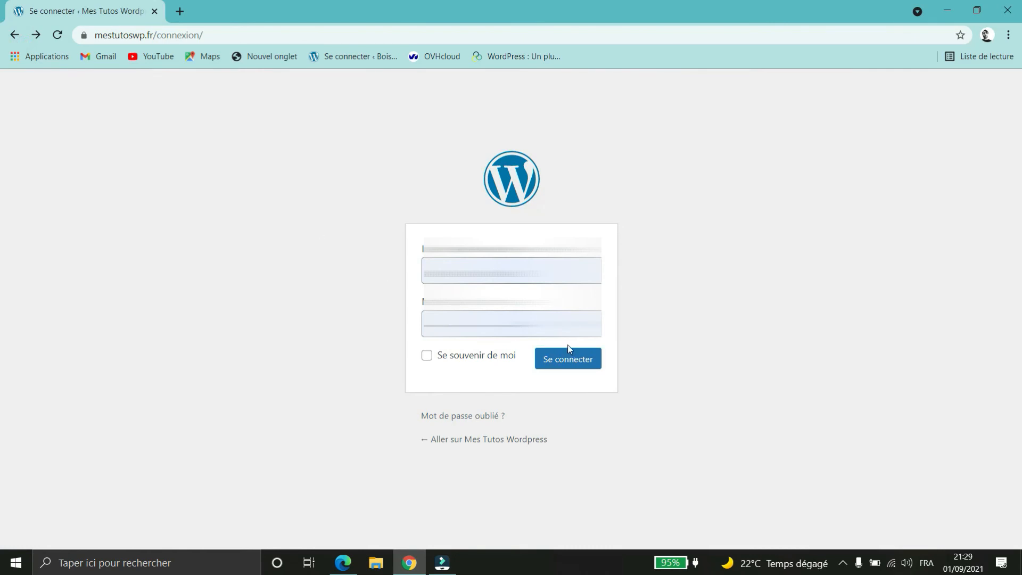
left_click(551, 359)
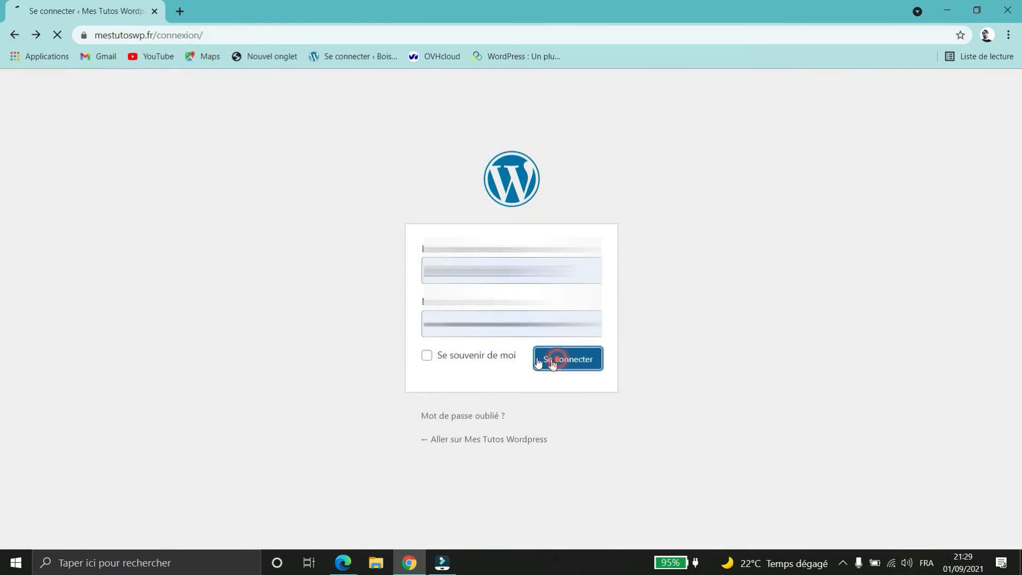